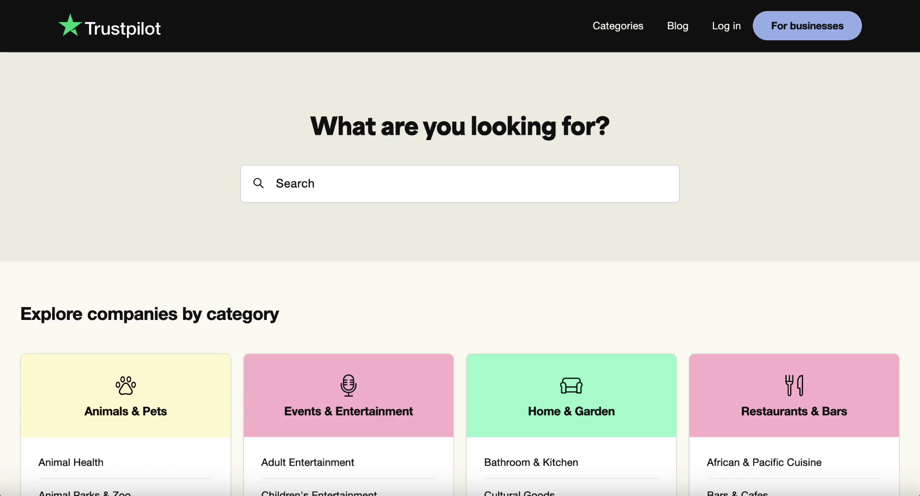
Step: Sort the Tarantino restaurant reviews by Newest, then Highest, and finally Lowest rating
{"action": "scroll", "coordinate": [810, 309], "scroll_direction": "down", "scroll_amount": 8}
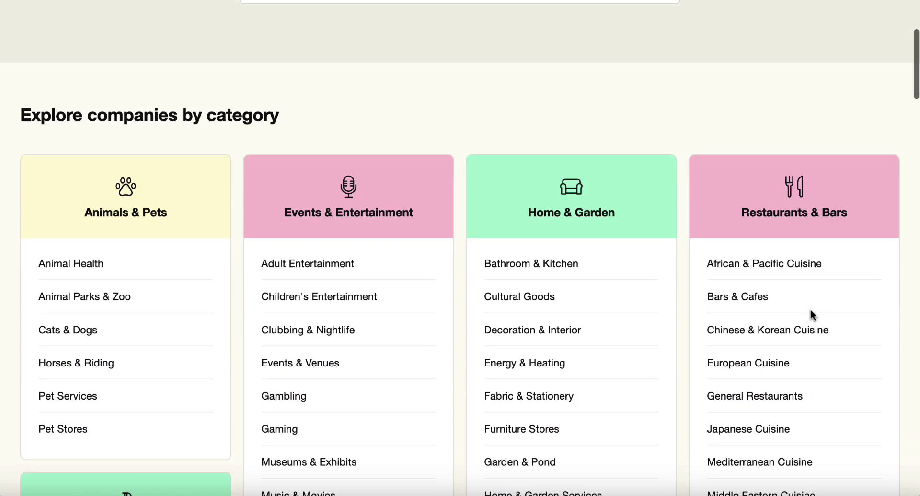
{"action": "scroll", "coordinate": [810, 308], "scroll_direction": "down", "scroll_amount": 1}
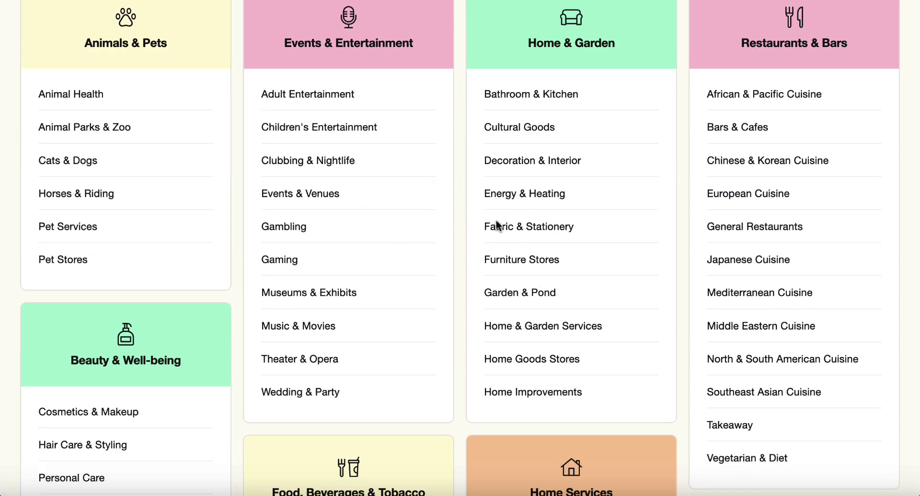
{"action": "scroll", "coordinate": [380, 201], "scroll_direction": "up", "scroll_amount": 8}
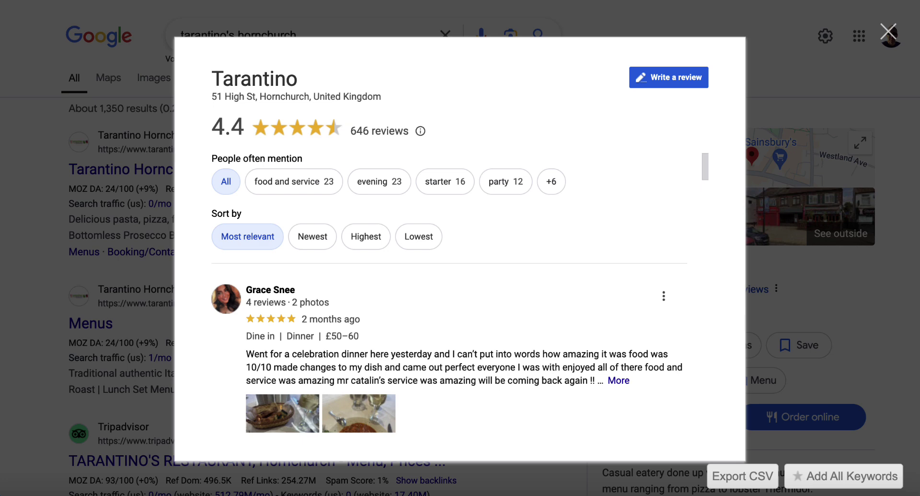
{"action": "left_click", "coordinate": [313, 242]}
{"action": "left_click", "coordinate": [366, 242]}
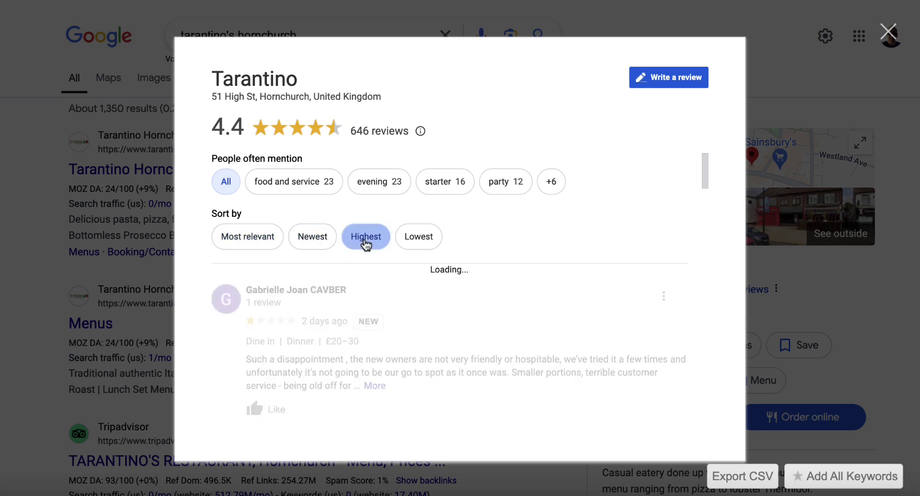
{"action": "left_click", "coordinate": [421, 239]}
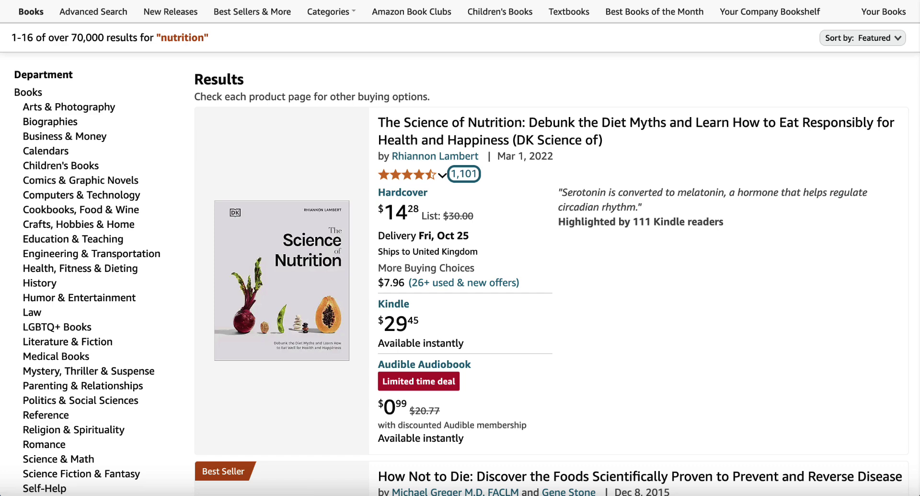
Step: Open The Science of Nutrition's customer reviews, filtered to 2-star ratings only
{"action": "key", "text": "Return"}
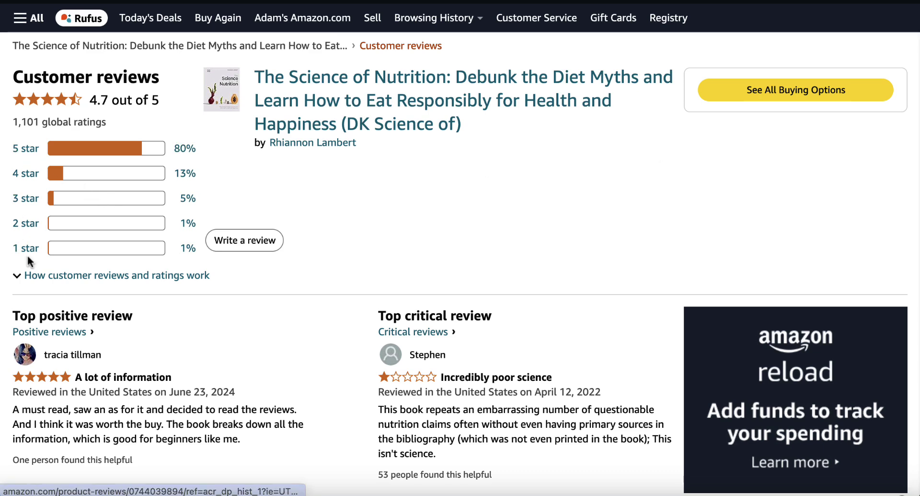
{"action": "left_click", "coordinate": [22, 223]}
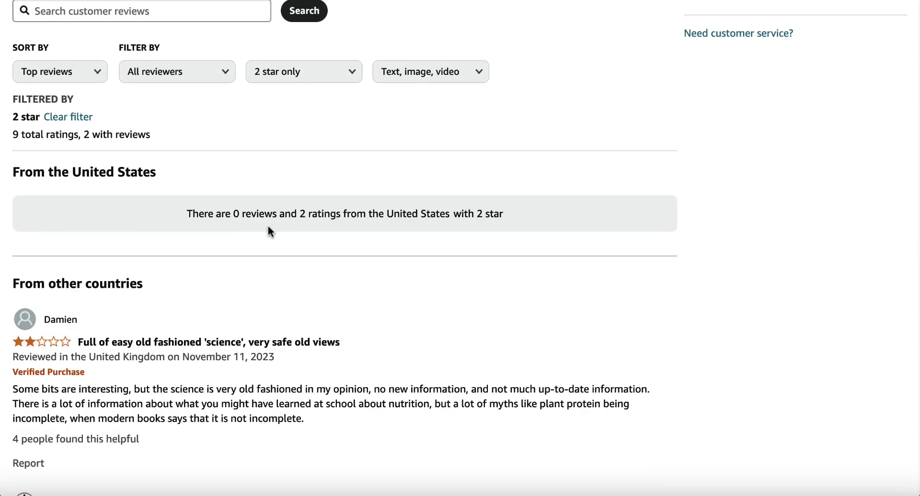
{"action": "scroll", "coordinate": [267, 230], "scroll_direction": "down", "scroll_amount": 3}
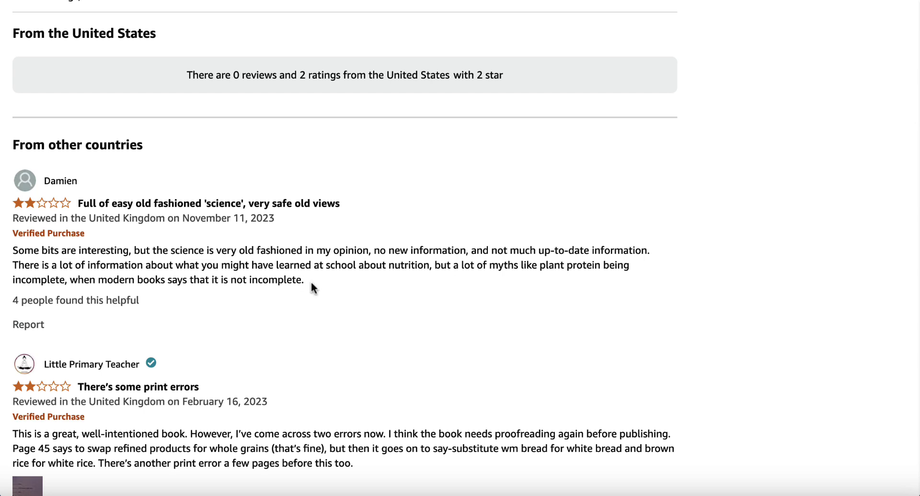
Step: Copy the first 2-star review's text into the blank Google Docs document
{"action": "left_click_drag", "start_coordinate": [307, 281], "coordinate": [9, 251]}
{"action": "key", "text": "super+c"}
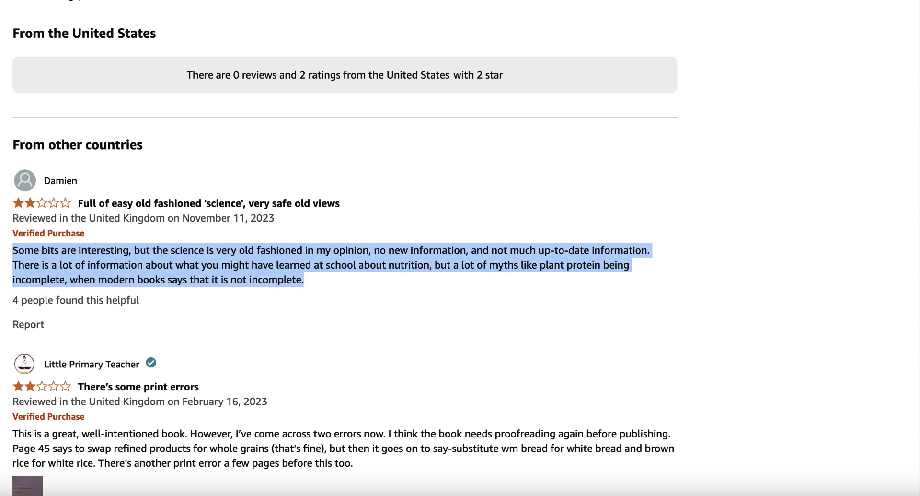
{"action": "key", "text": "super+Tab"}
{"action": "key", "text": "super+v"}
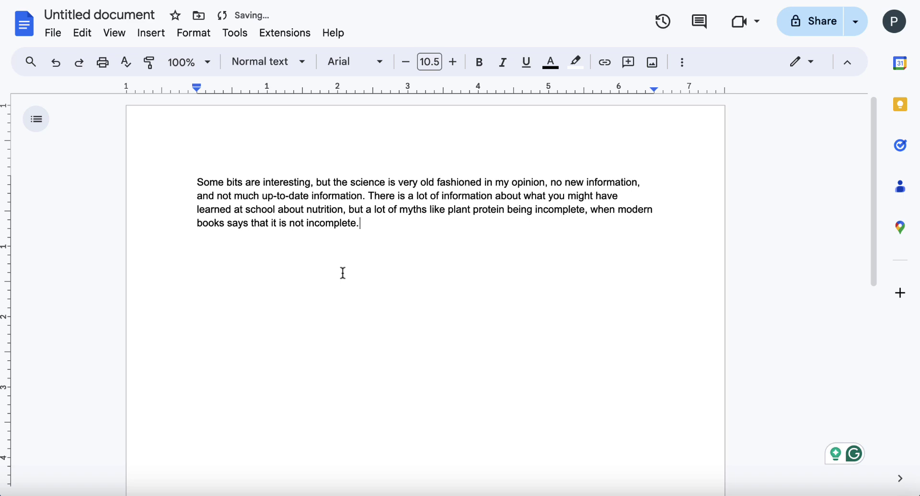
Step: Copy the second 2-star Amazon review and paste it below the first in the document
{"action": "key", "text": "Return"}
{"action": "key", "text": "Return"}
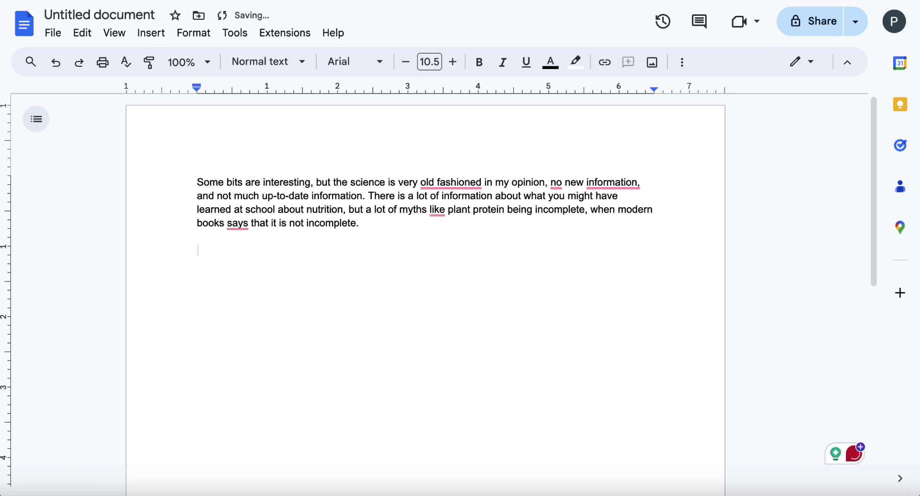
{"action": "key", "text": "super+Tab"}
{"action": "scroll", "coordinate": [298, 315], "scroll_direction": "down", "scroll_amount": 3}
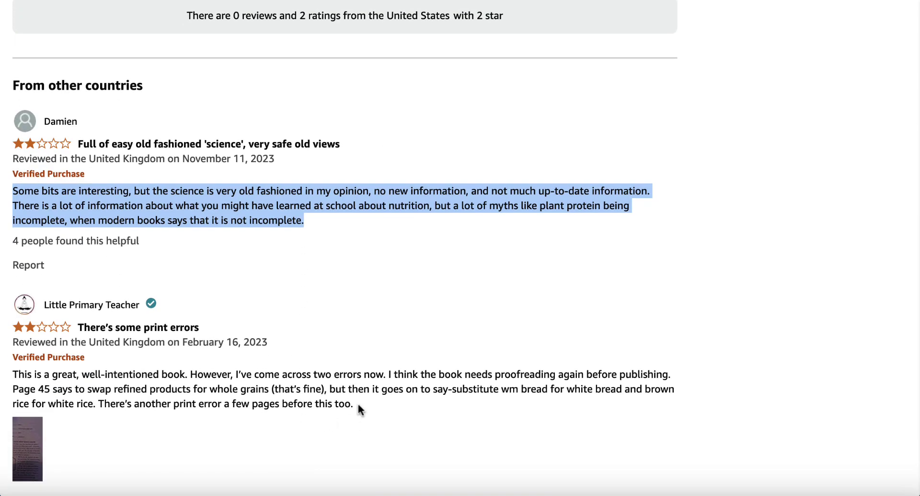
{"action": "left_click_drag", "start_coordinate": [357, 400], "coordinate": [2, 377]}
{"action": "key", "text": "super+c"}
{"action": "key", "text": "super+Tab"}
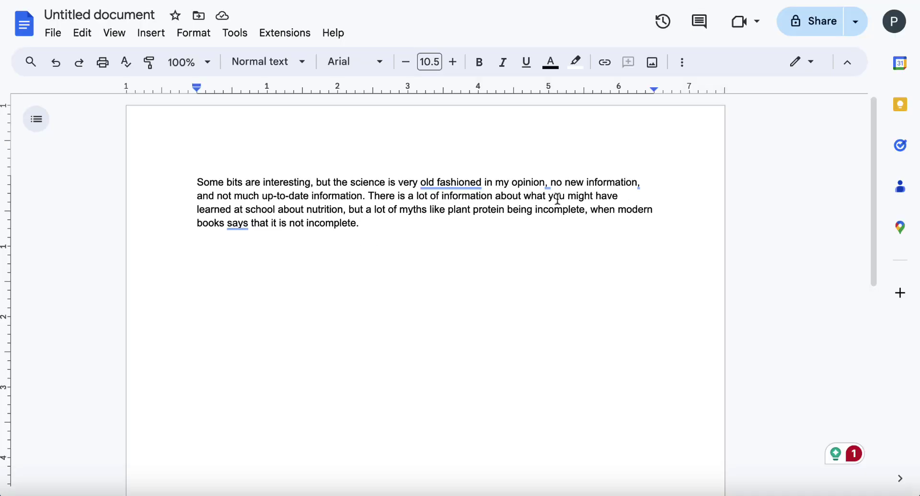
{"action": "key", "text": "super+v"}
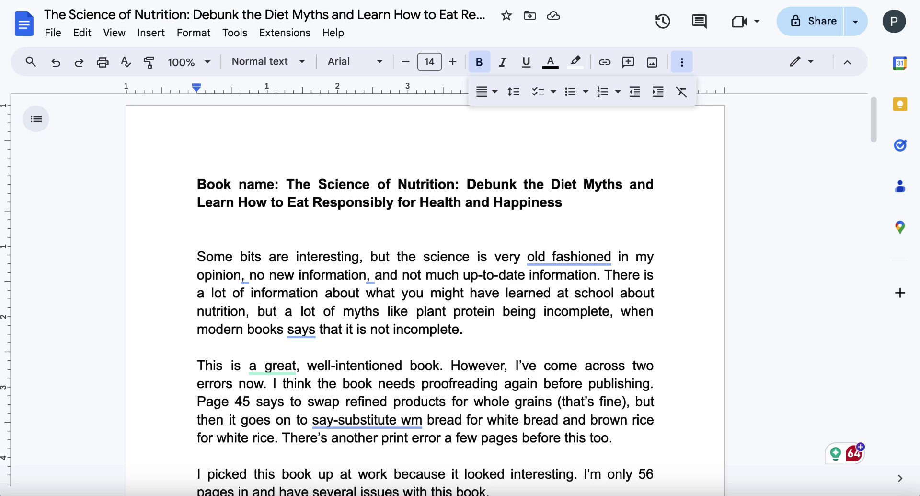
{"action": "mouse_move", "coordinate": [551, 256]}
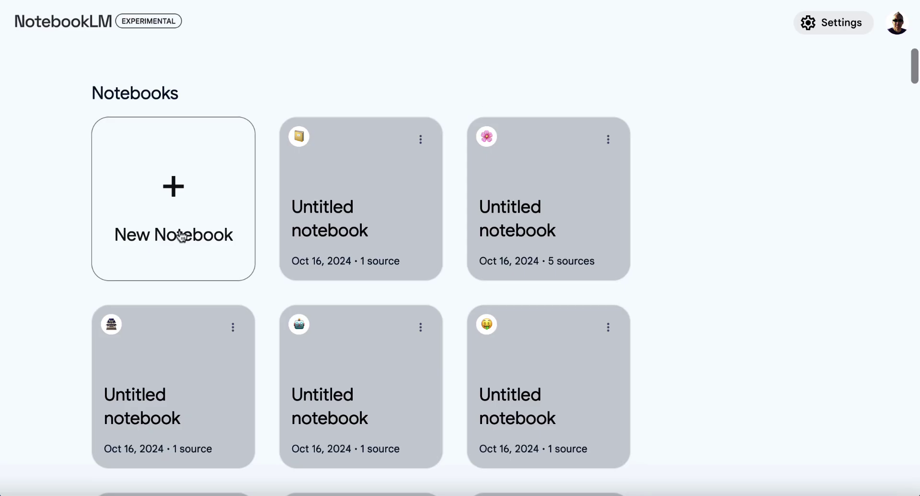
Step: Create a new notebook and insert the copied reviews as a pasted-text source
{"action": "left_click", "coordinate": [172, 192]}
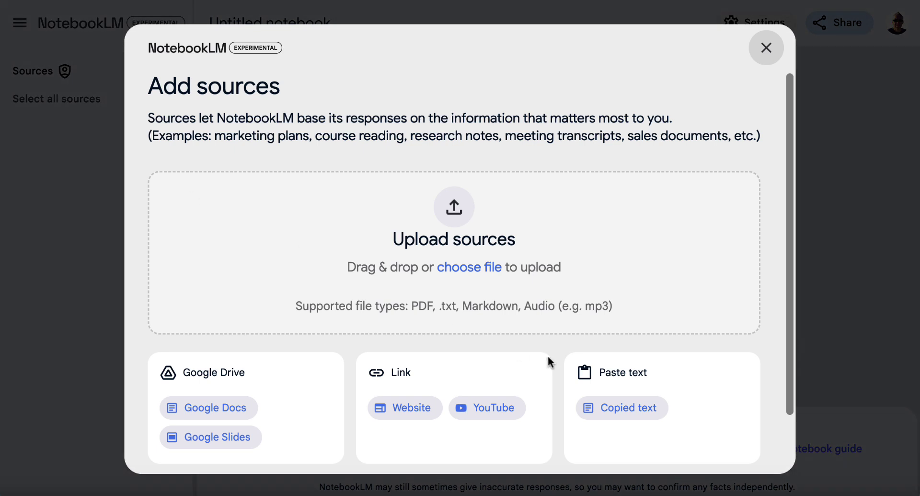
{"action": "left_click", "coordinate": [606, 414]}
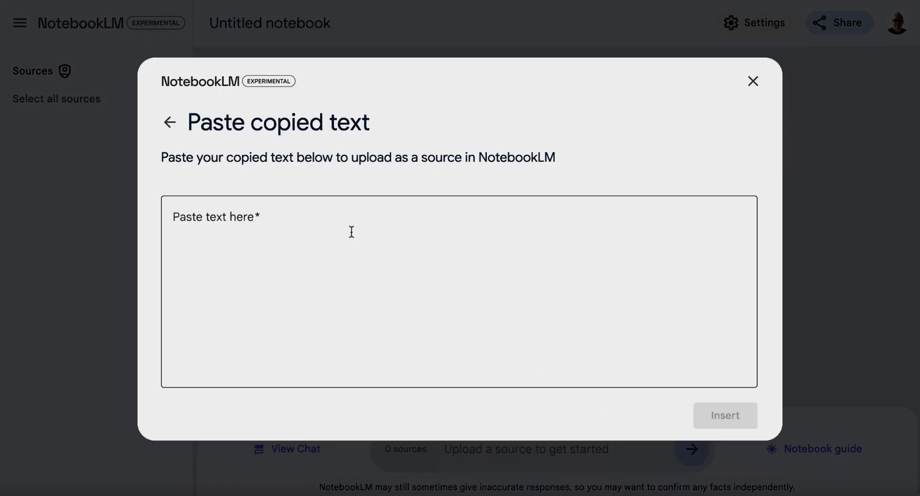
{"action": "key", "text": "ctrl+v"}
{"action": "left_click", "coordinate": [726, 415]}
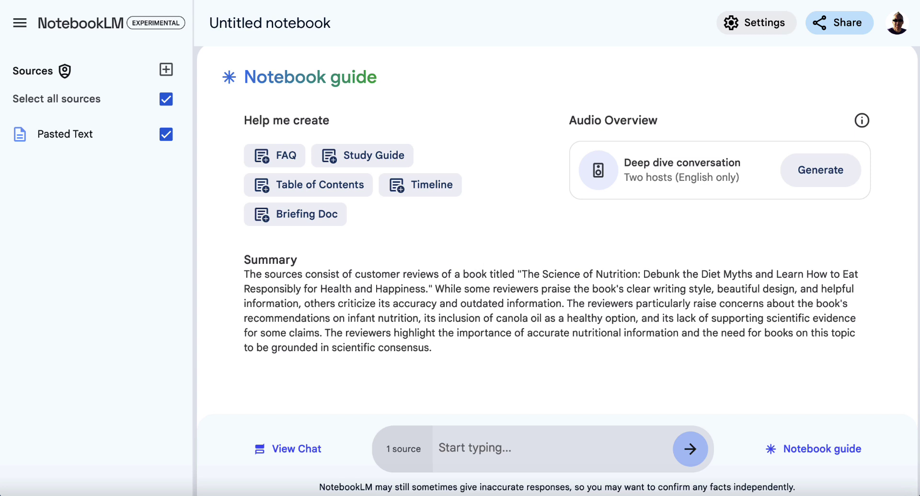
Step: Ask the chat 'What are the most common complaints in these reviews?'
{"action": "left_click", "coordinate": [473, 445]}
{"action": "key", "text": "ctrl+v"}
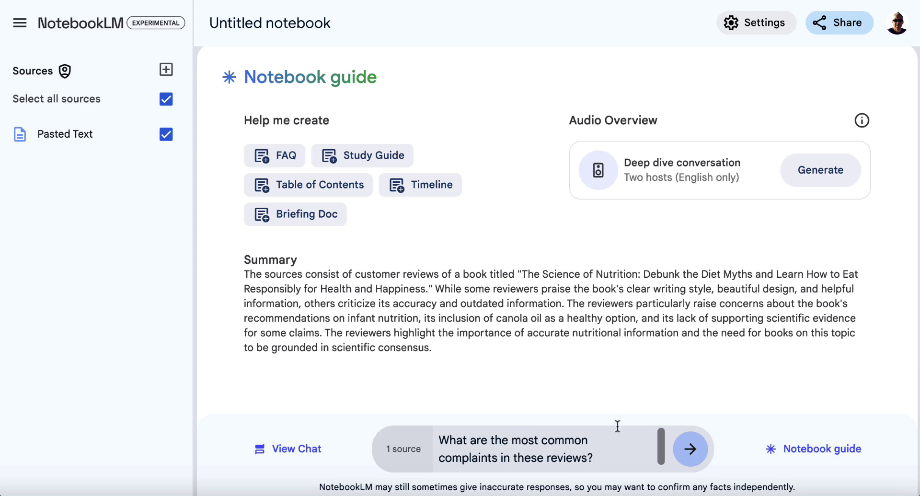
{"action": "left_click", "coordinate": [688, 449]}
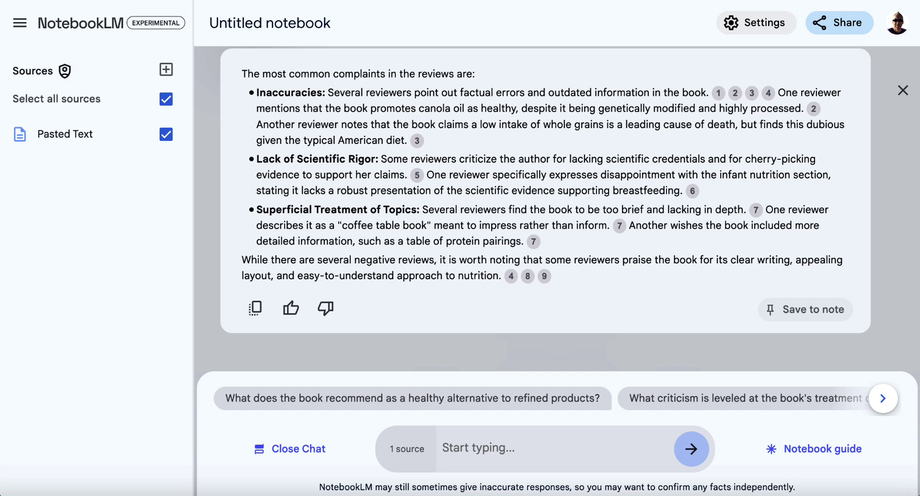
Step: Ask the chat which aspects of the book's writing style reviewers praise or criticize
{"action": "left_click", "coordinate": [484, 441]}
{"action": "key", "text": "ctrl+v"}
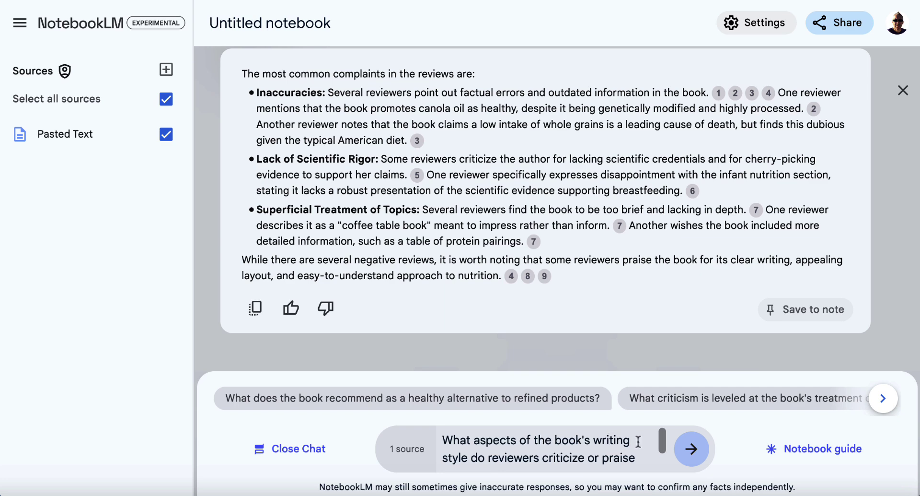
{"action": "scroll", "coordinate": [579, 451], "scroll_direction": "down", "scroll_amount": 1}
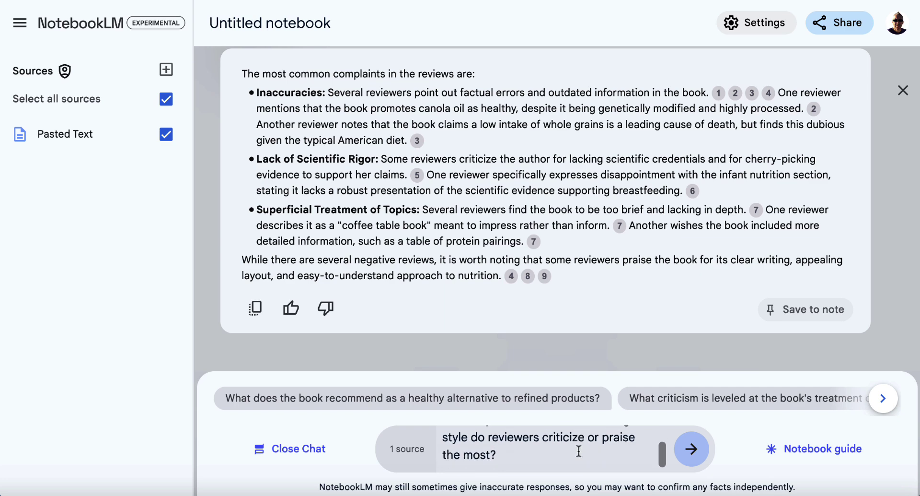
{"action": "scroll", "coordinate": [578, 451], "scroll_direction": "up", "scroll_amount": 1}
{"action": "scroll", "coordinate": [579, 452], "scroll_direction": "down", "scroll_amount": 1}
{"action": "scroll", "coordinate": [579, 451], "scroll_direction": "up", "scroll_amount": 1}
{"action": "left_click", "coordinate": [697, 449]}
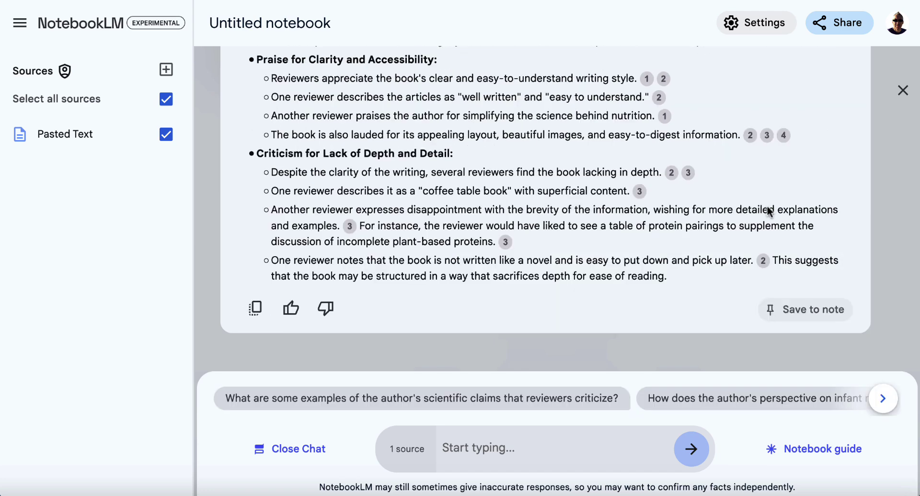
{"action": "scroll", "coordinate": [554, 210], "scroll_direction": "up", "scroll_amount": 2}
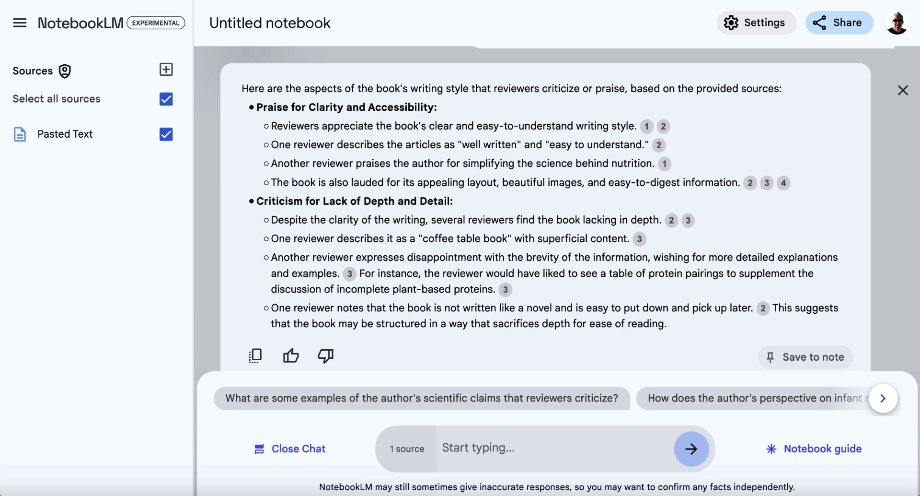
Step: Ask the chat which recurring themes readers find engaging or lacking, and read the answer
{"action": "left_click", "coordinate": [462, 447]}
{"action": "key", "text": "ctrl+v"}
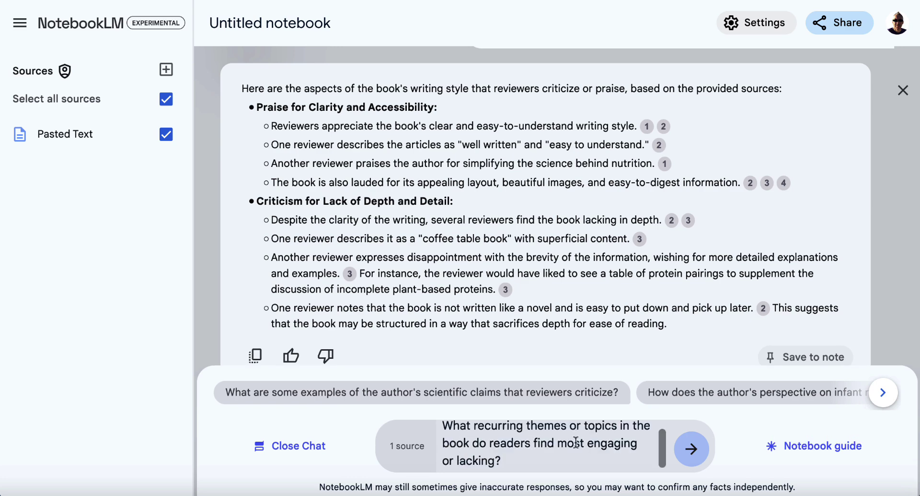
{"action": "left_click", "coordinate": [691, 449]}
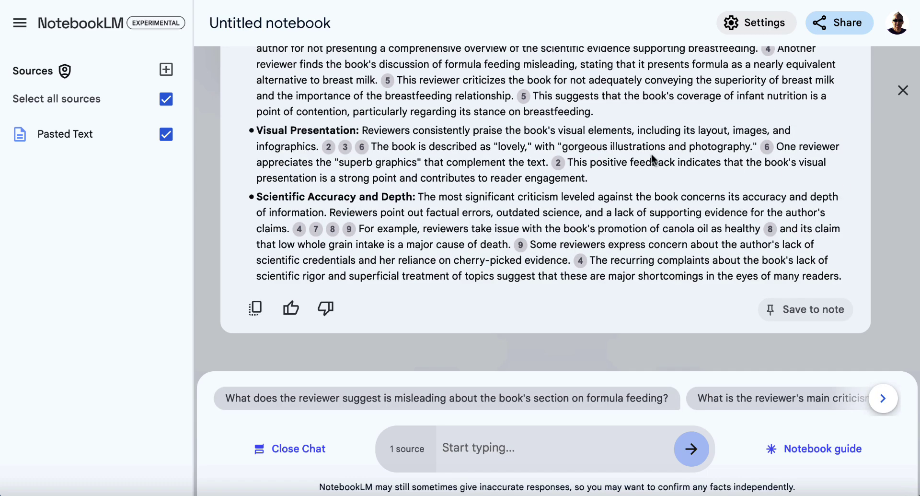
{"action": "scroll", "coordinate": [651, 153], "scroll_direction": "up", "scroll_amount": 7}
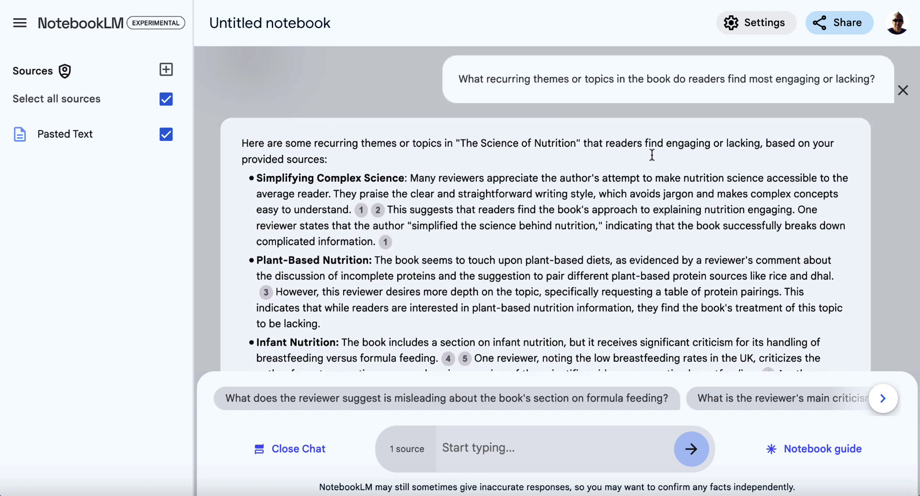
{"action": "scroll", "coordinate": [652, 154], "scroll_direction": "down", "scroll_amount": 3}
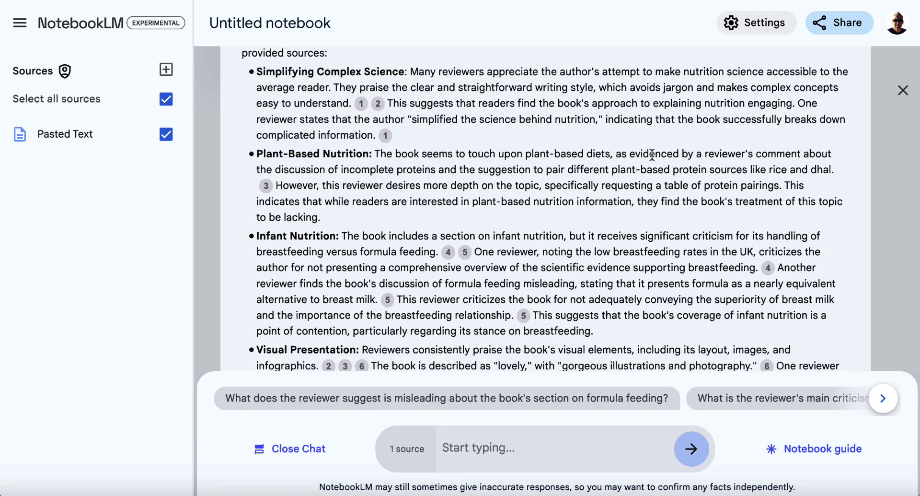
{"action": "scroll", "coordinate": [397, 214], "scroll_direction": "down", "scroll_amount": 3}
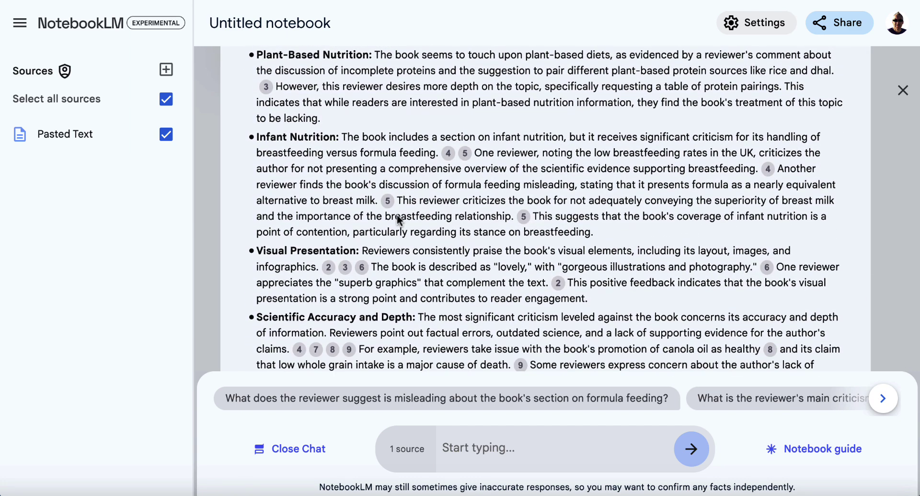
{"action": "scroll", "coordinate": [397, 214], "scroll_direction": "down", "scroll_amount": 3}
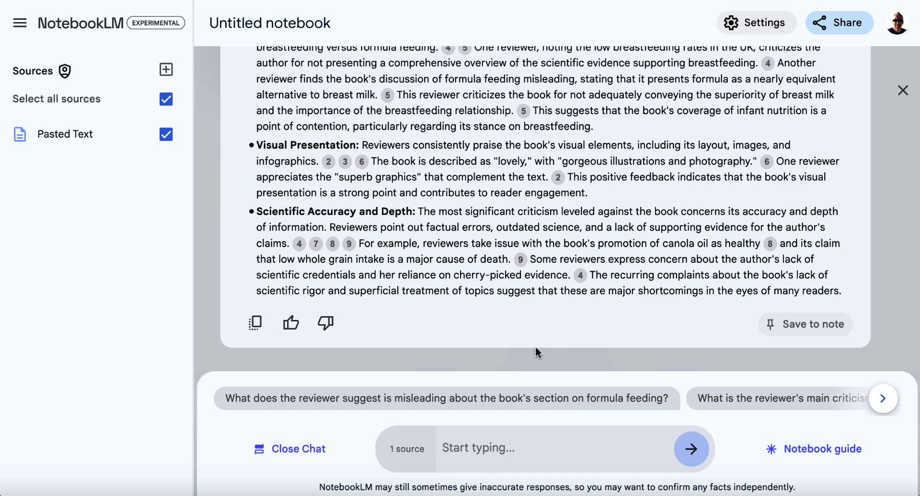
Step: Ask how a similar nutrition book could exceed expectations, be positioned, and be messaged as better
{"action": "left_click", "coordinate": [455, 449]}
{"action": "key", "text": "ctrl+v"}
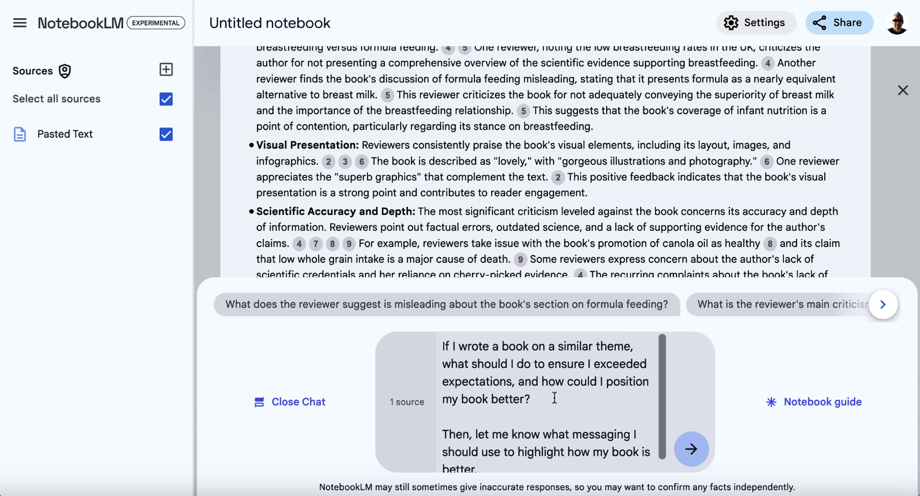
{"action": "scroll", "coordinate": [537, 405], "scroll_direction": "down", "scroll_amount": 1}
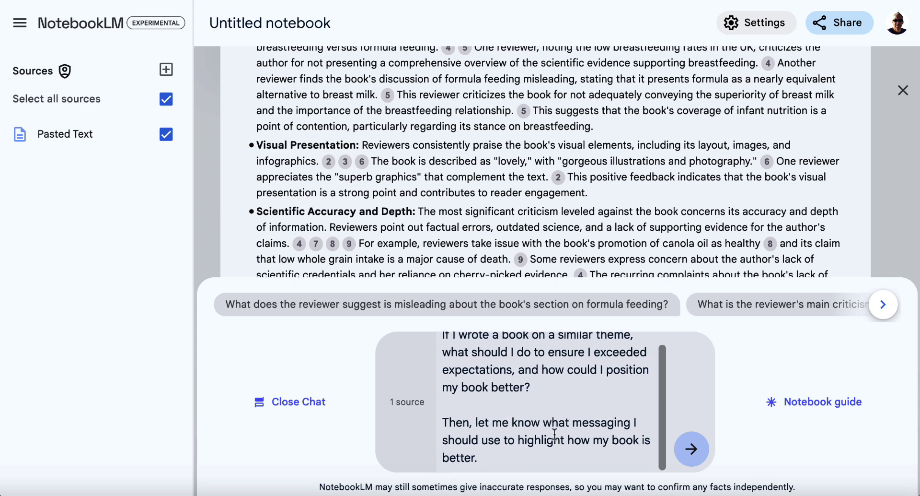
{"action": "left_click", "coordinate": [691, 450]}
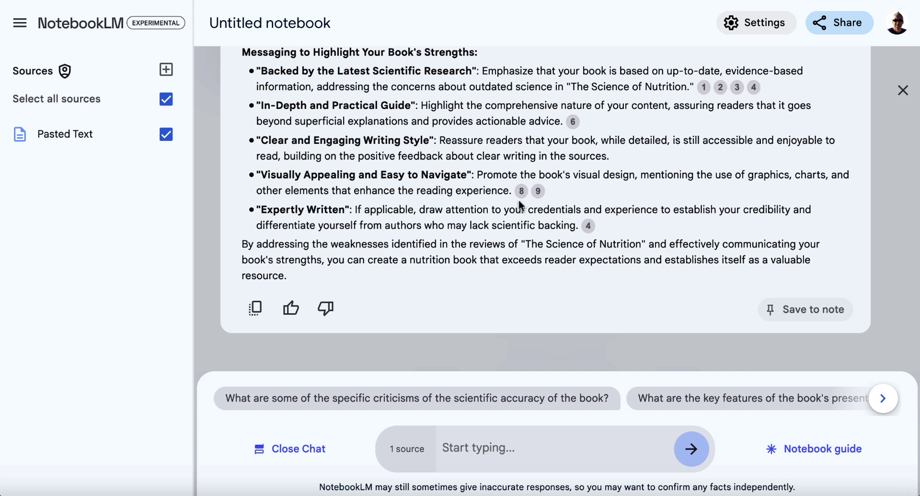
{"action": "scroll", "coordinate": [519, 200], "scroll_direction": "up", "scroll_amount": 4}
{"action": "scroll", "coordinate": [519, 199], "scroll_direction": "up", "scroll_amount": 8}
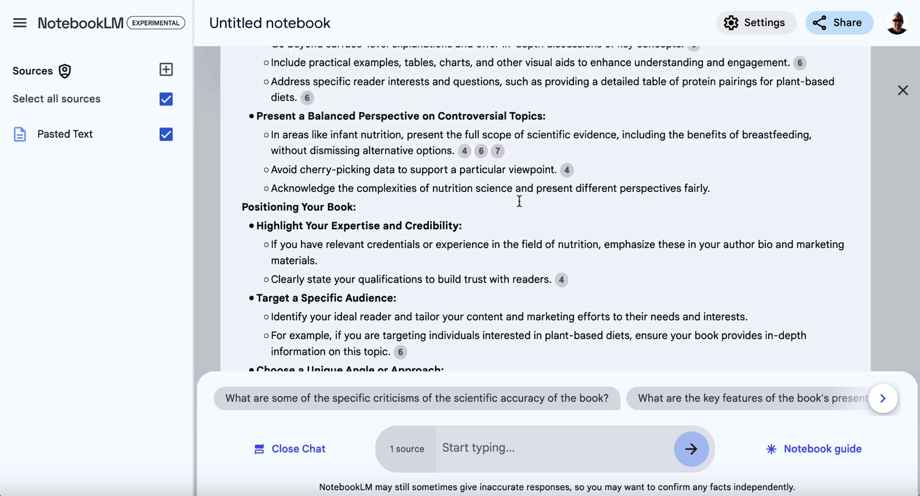
{"action": "scroll", "coordinate": [518, 201], "scroll_direction": "up", "scroll_amount": 1}
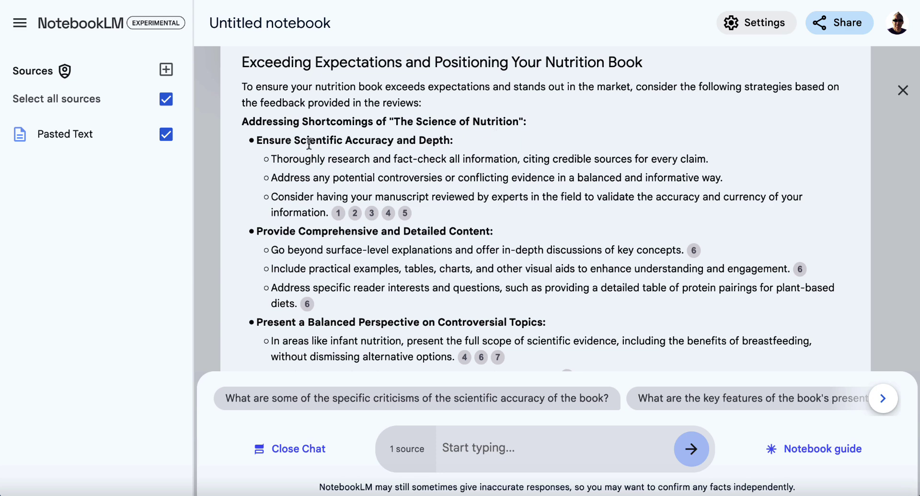
{"action": "scroll", "coordinate": [445, 154], "scroll_direction": "down", "scroll_amount": 1}
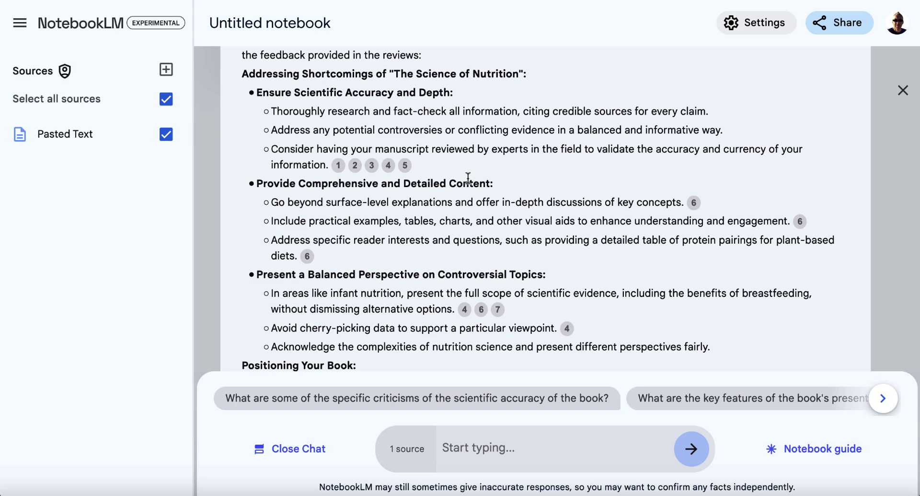
{"action": "scroll", "coordinate": [468, 178], "scroll_direction": "down", "scroll_amount": 2}
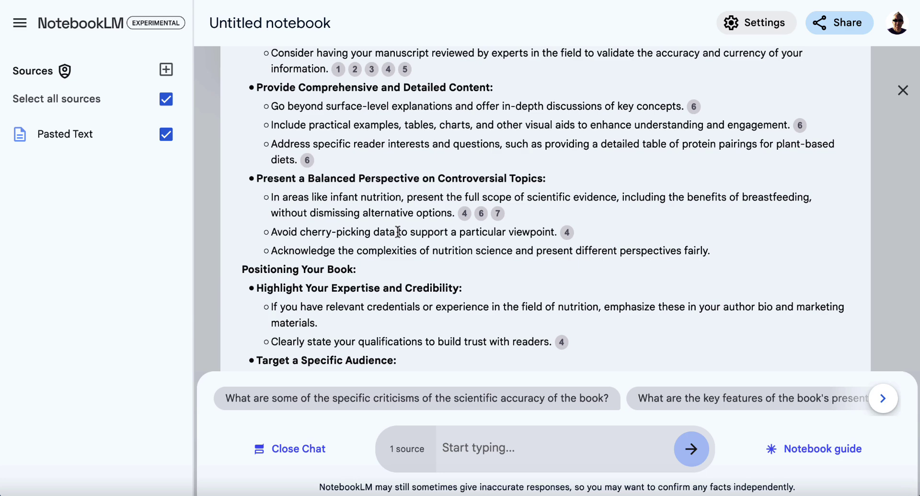
{"action": "scroll", "coordinate": [398, 232], "scroll_direction": "down", "scroll_amount": 4}
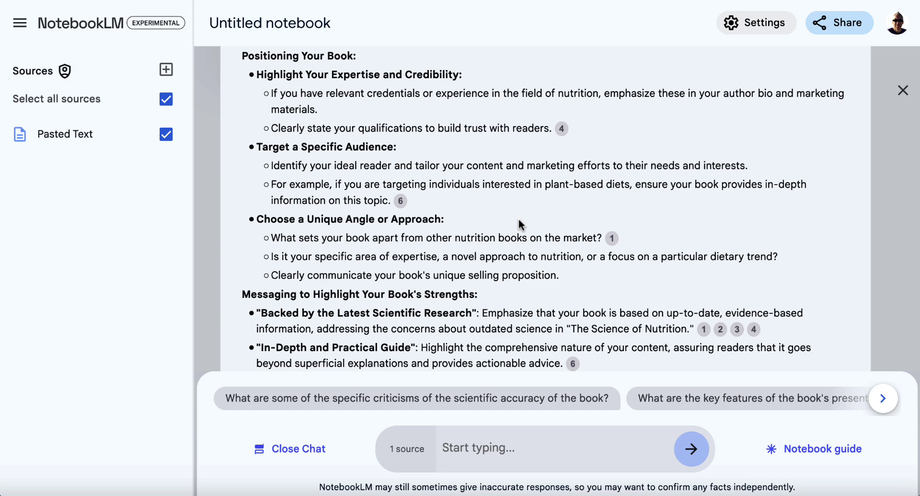
{"action": "scroll", "coordinate": [448, 223], "scroll_direction": "down", "scroll_amount": 4}
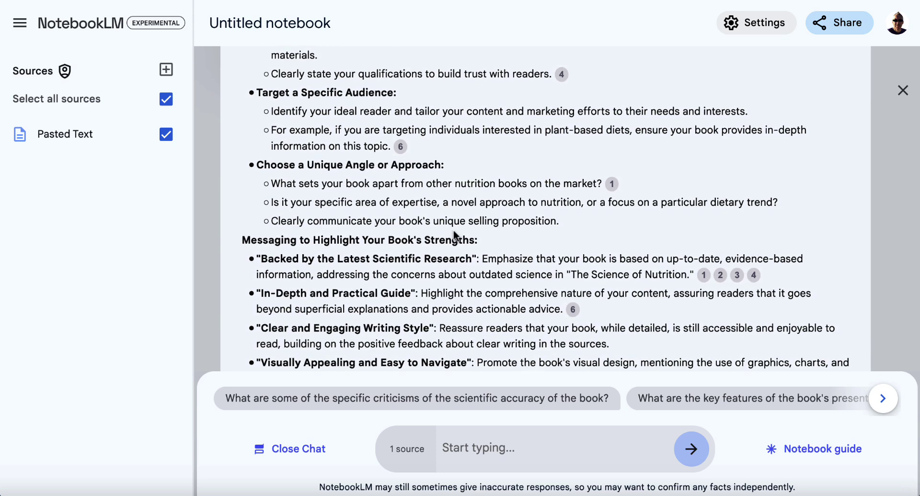
{"action": "scroll", "coordinate": [454, 231], "scroll_direction": "down", "scroll_amount": 1}
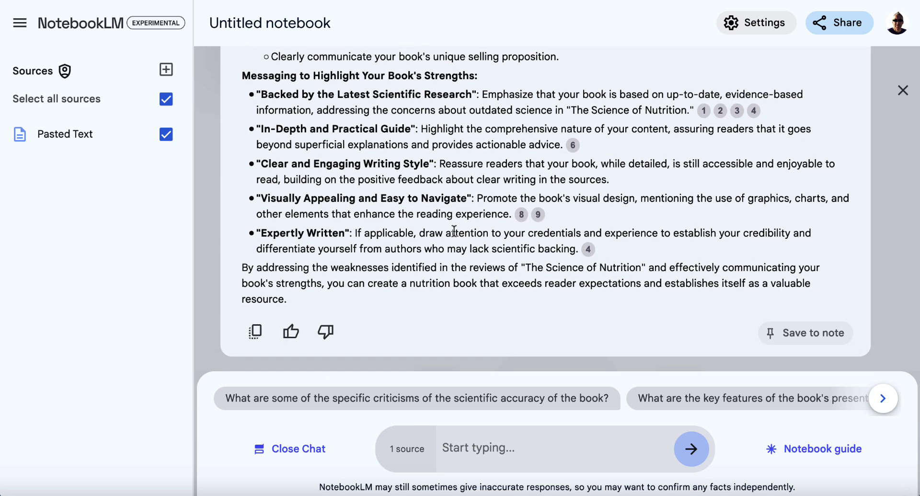